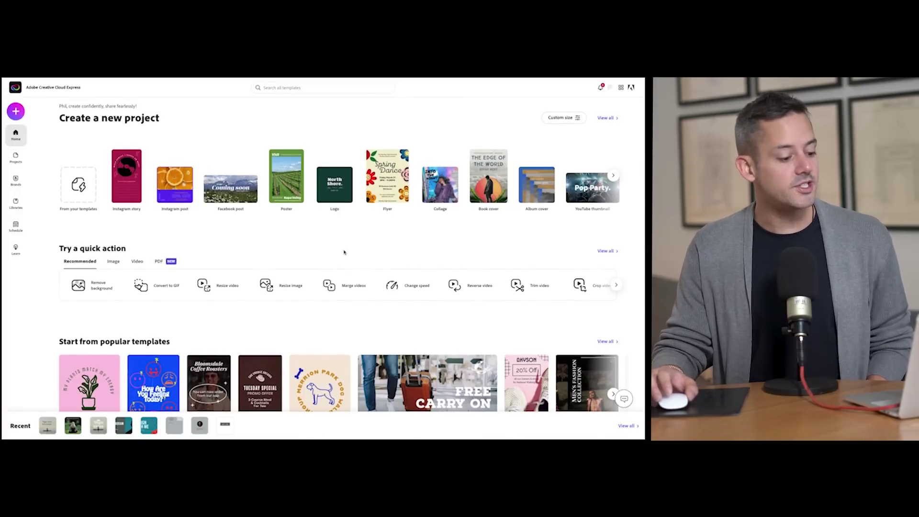
Search all templates for 'infographic' and scroll through the results.
left_click(275, 93)
type("infograp")
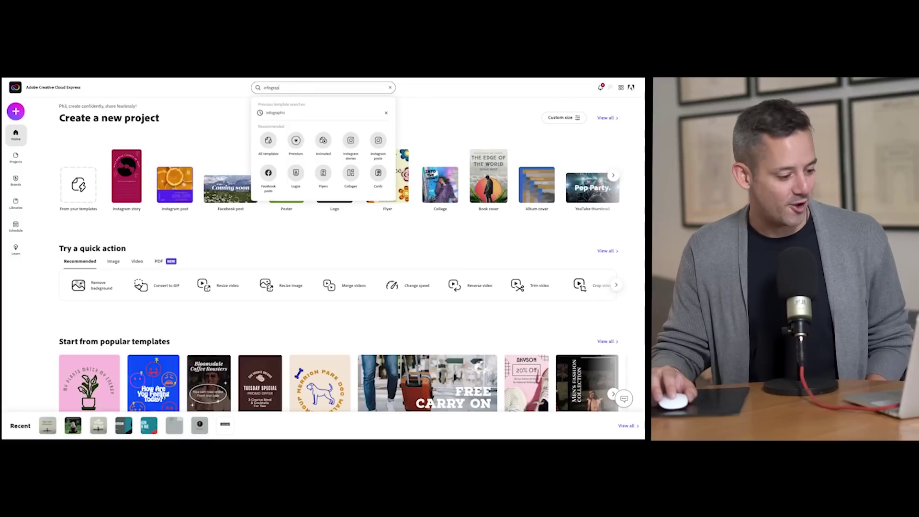
type("hic")
key("Return")
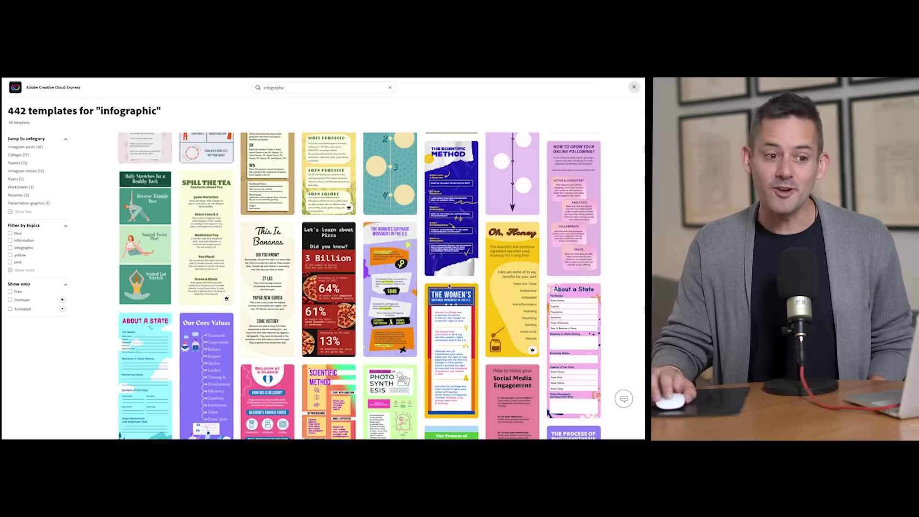
scroll(449, 286, "down", 1)
scroll(449, 286, "down", 12)
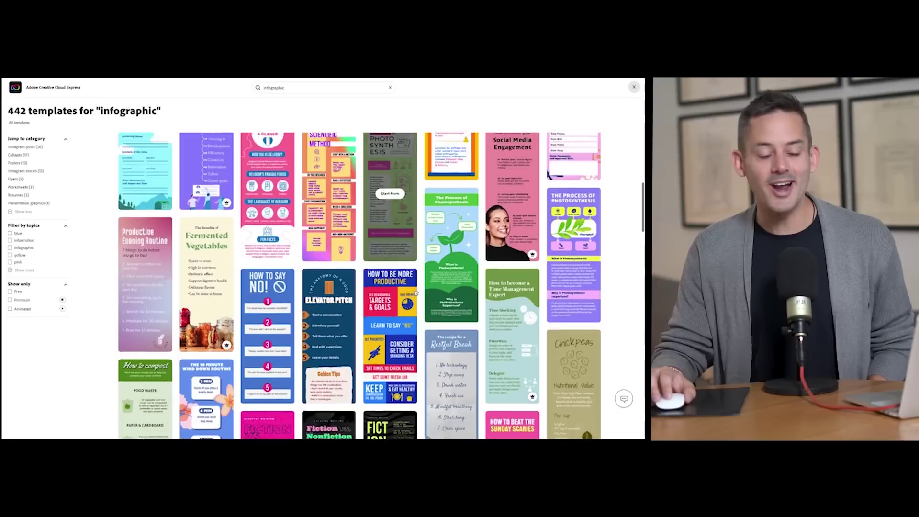
scroll(411, 292, "down", 10)
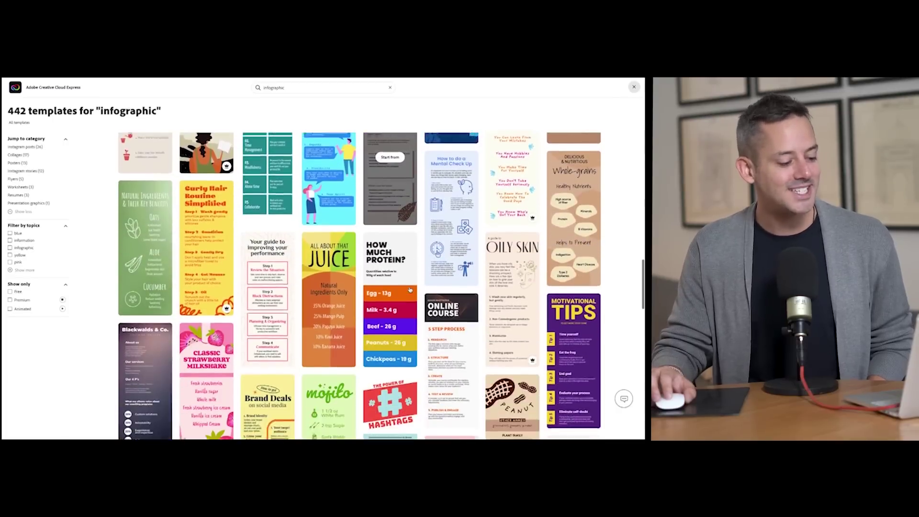
scroll(411, 290, "down", 4)
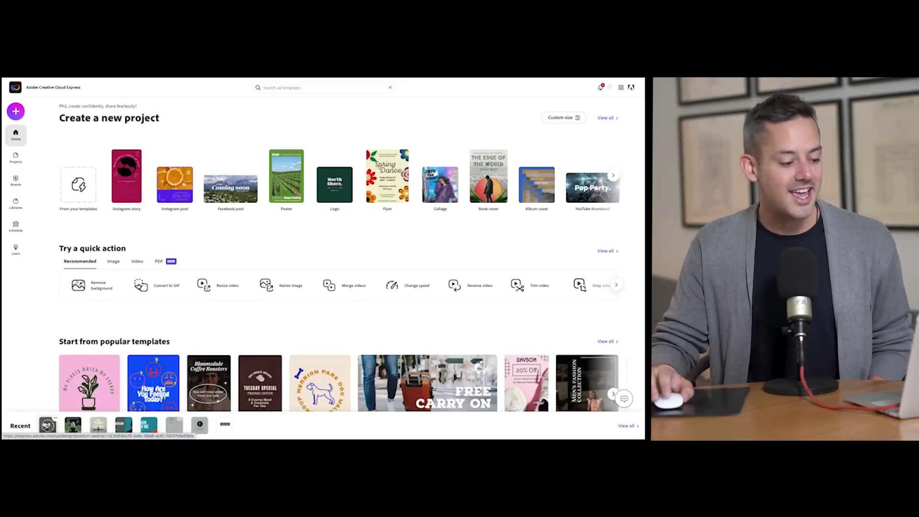
Open the 'Yoga class tomorrow!' design and browse infographic templates inside the editor.
left_click(44, 424)
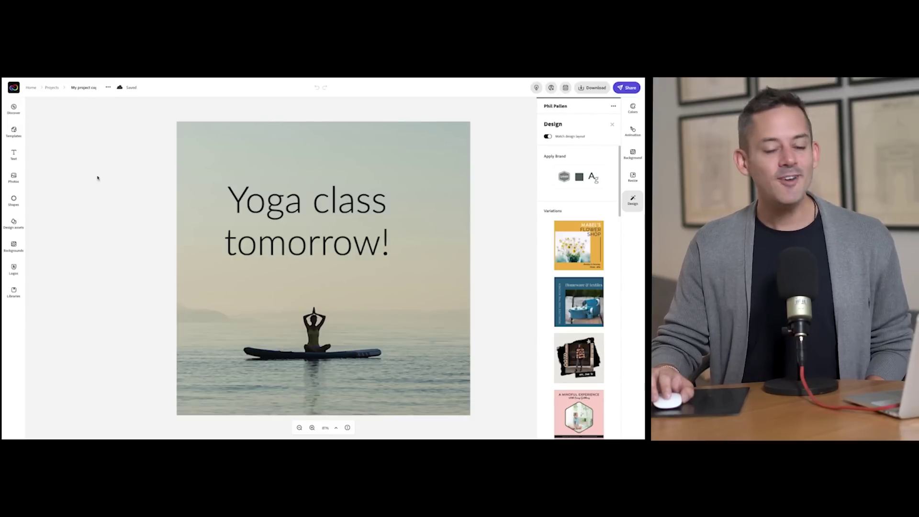
left_click(14, 132)
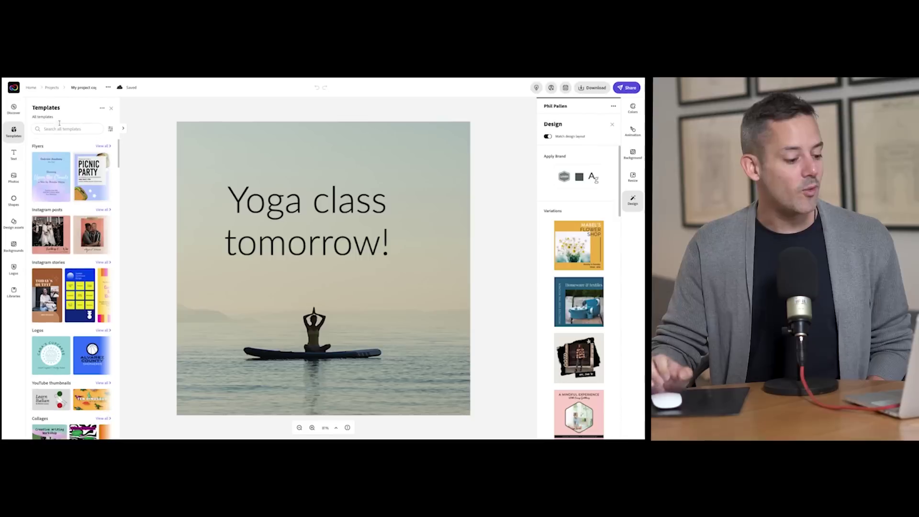
left_click(62, 129)
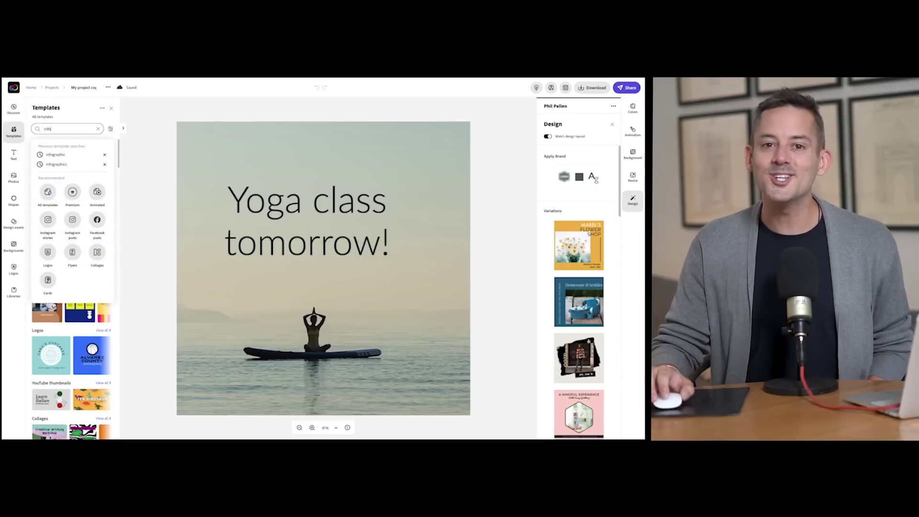
type("infographic")
key("Return")
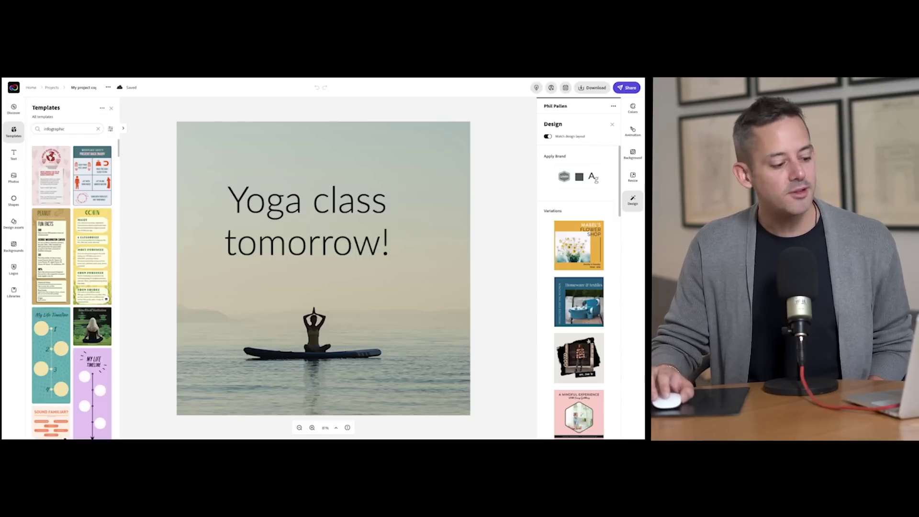
scroll(83, 242, "down", 15)
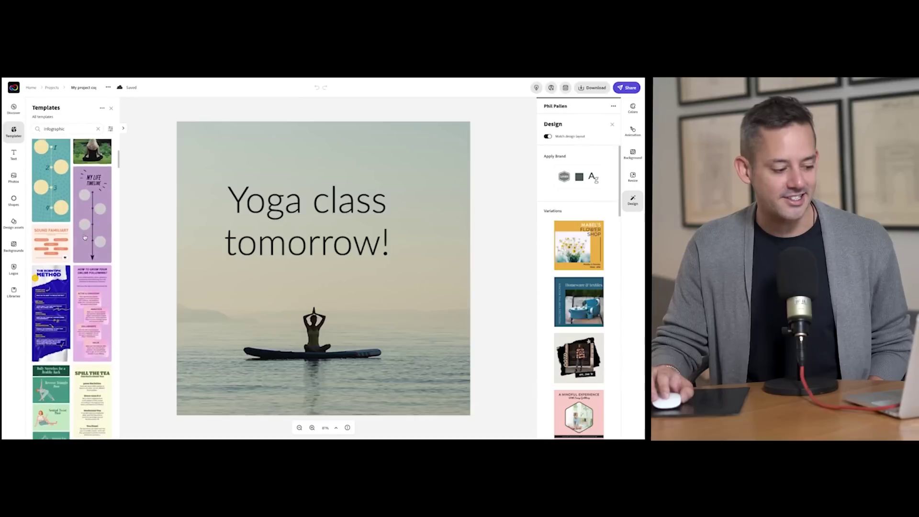
scroll(87, 236, "down", 20)
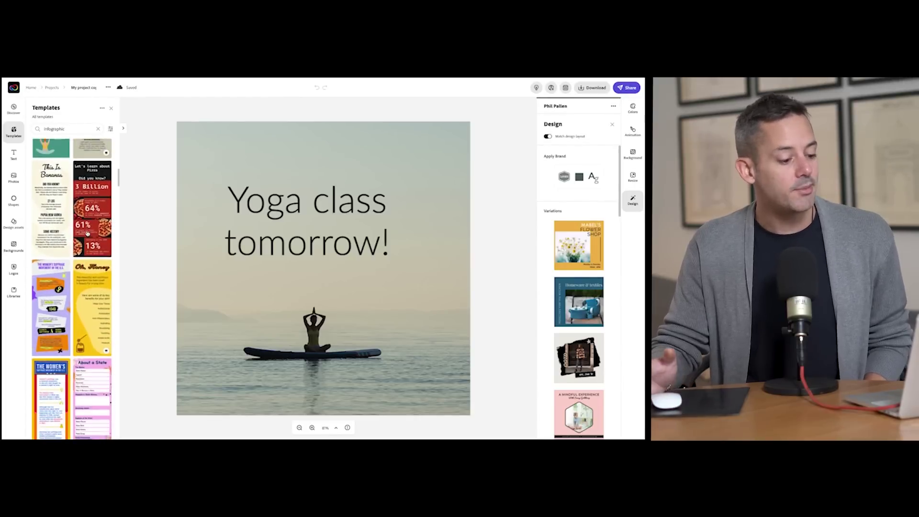
scroll(88, 234, "down", 20)
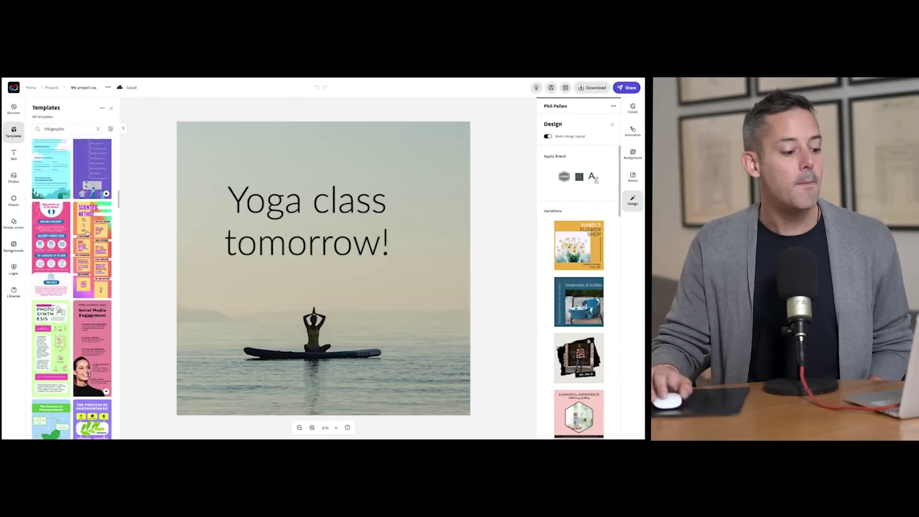
scroll(88, 233, "down", 20)
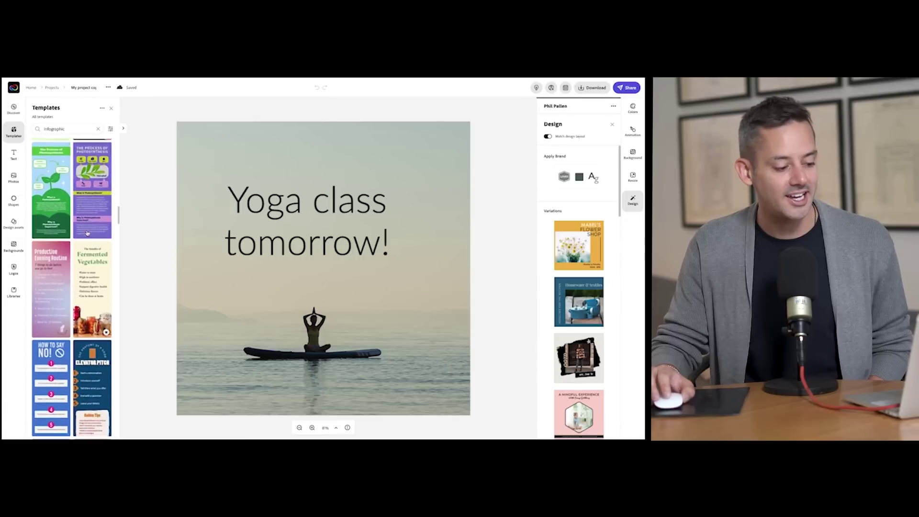
scroll(88, 233, "down", 15)
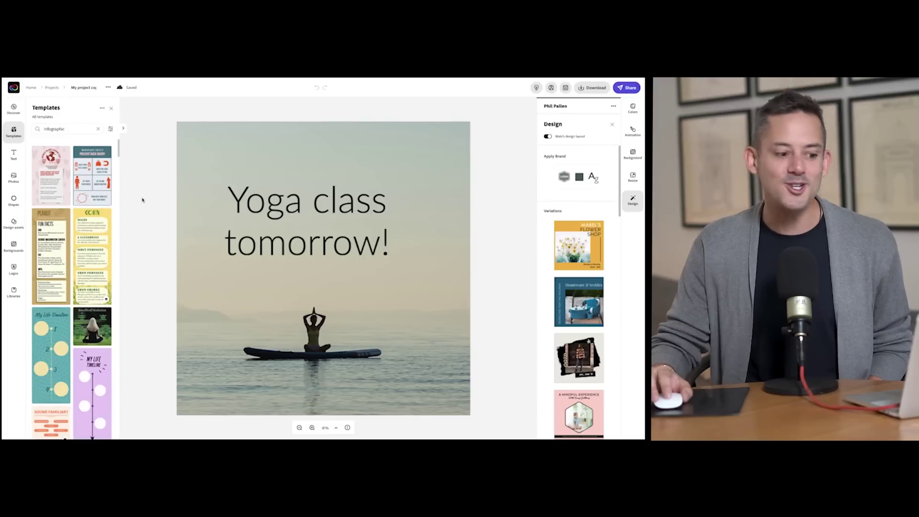
left_click(111, 110)
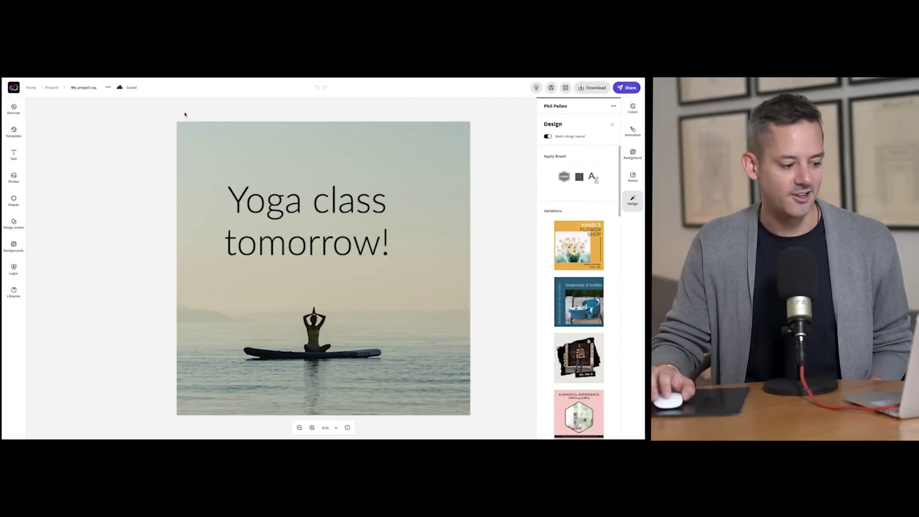
Delete the 'Yoga class tomorrow!' headline from the design.
left_click(223, 130)
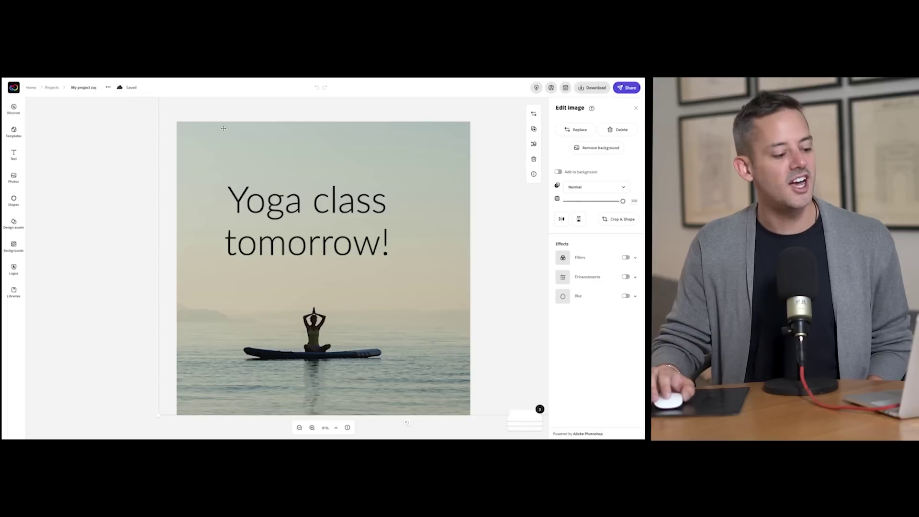
left_click(280, 193)
key("Delete")
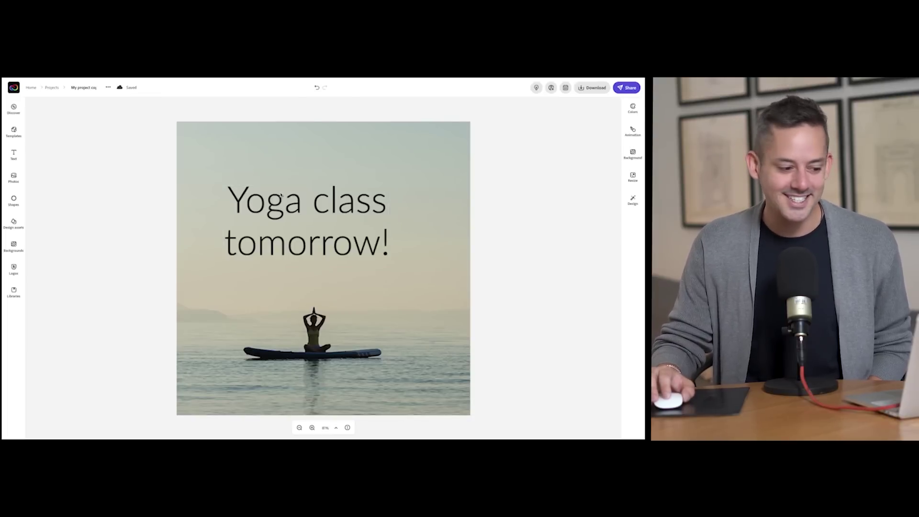
Look through the stock Photos library without adding anything.
left_click(322, 317)
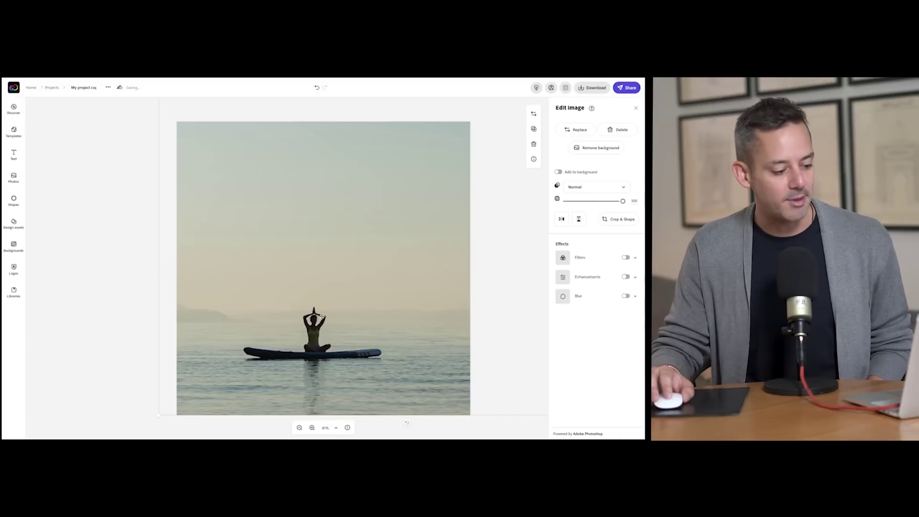
left_click(12, 176)
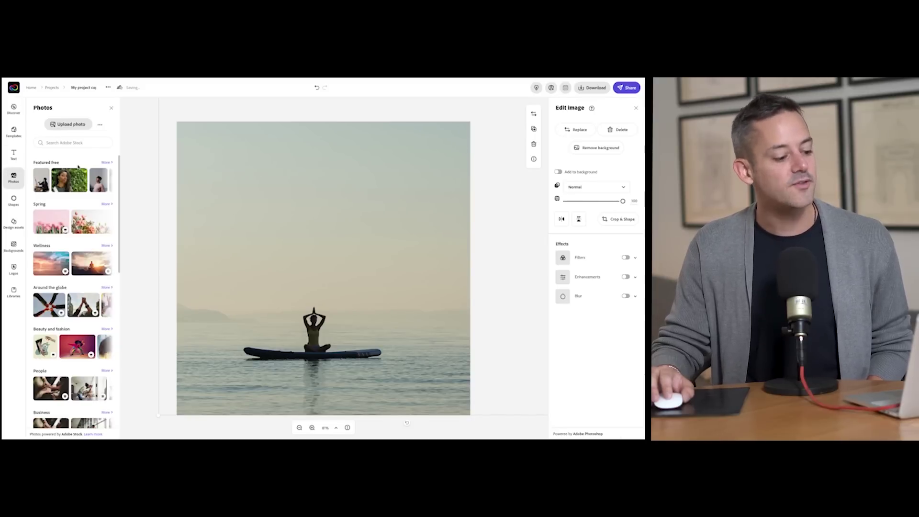
scroll(72, 287, "down", 3)
scroll(72, 287, "up", 3)
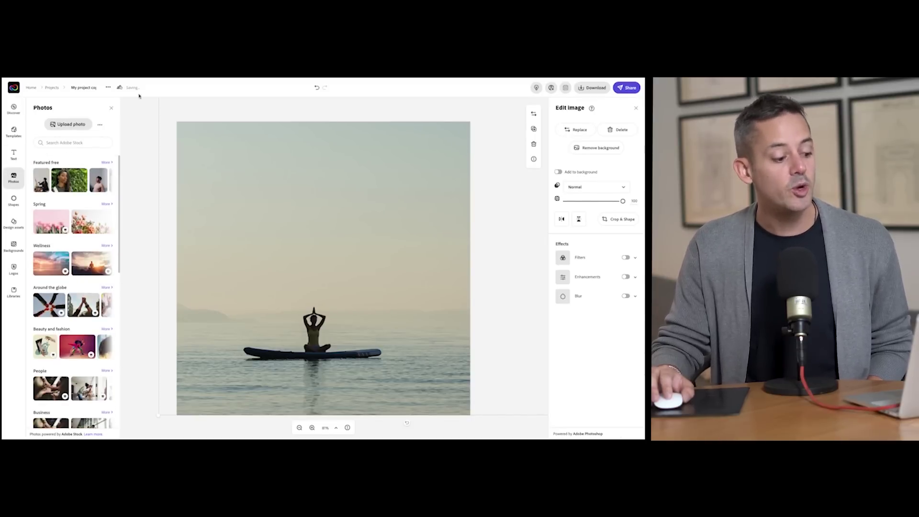
left_click(111, 109)
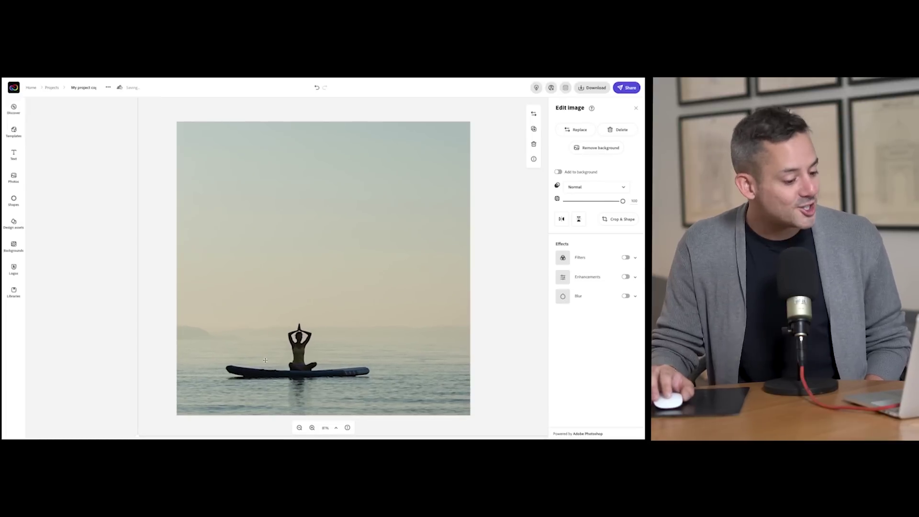
left_click(11, 155)
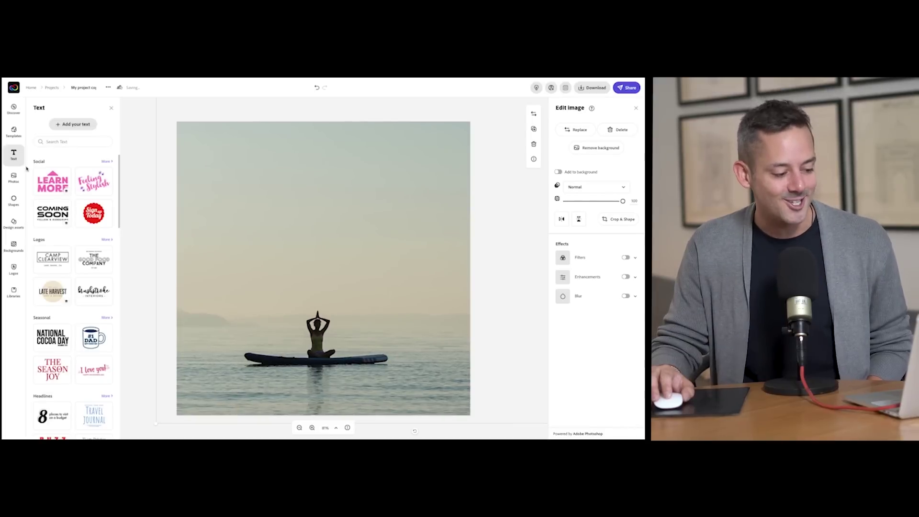
Add a 'Benefits of yoga' text box, centred near the top of the photo.
left_click(82, 123)
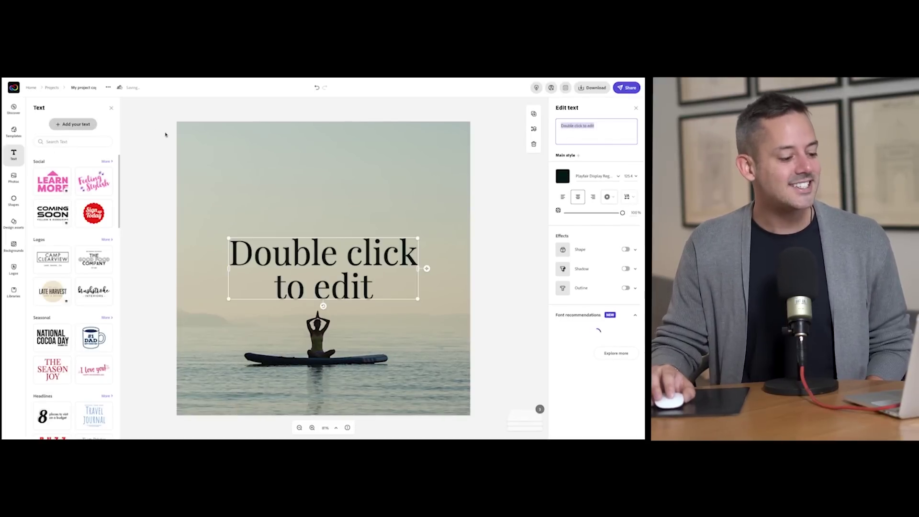
type("Bene")
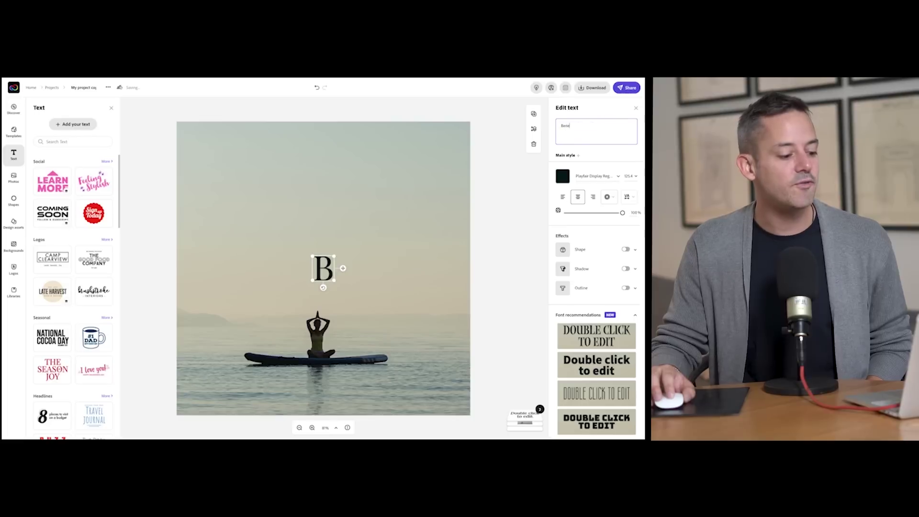
type("fits of yoga")
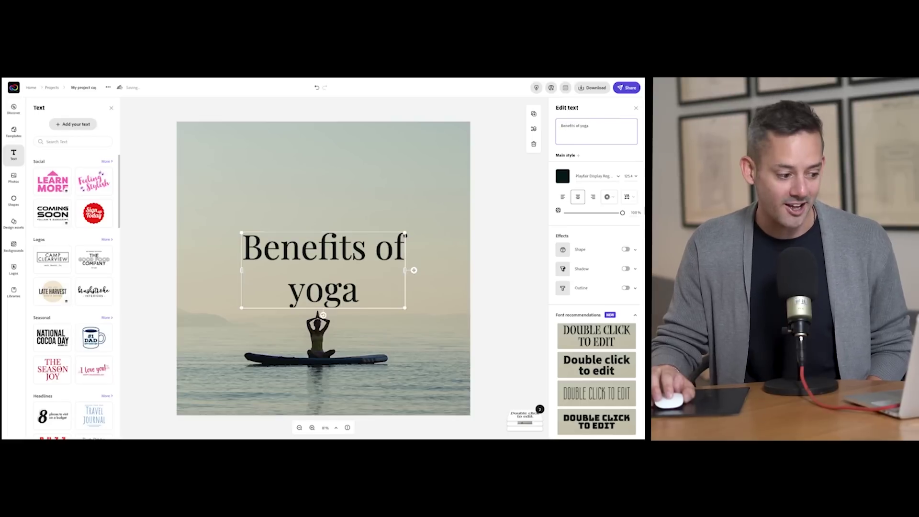
left_click(355, 252)
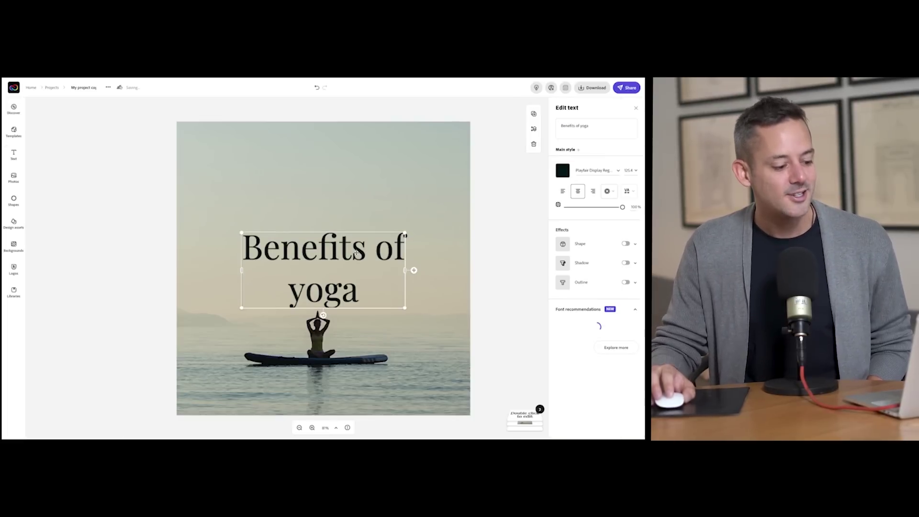
left_click_drag(329, 252, 330, 225)
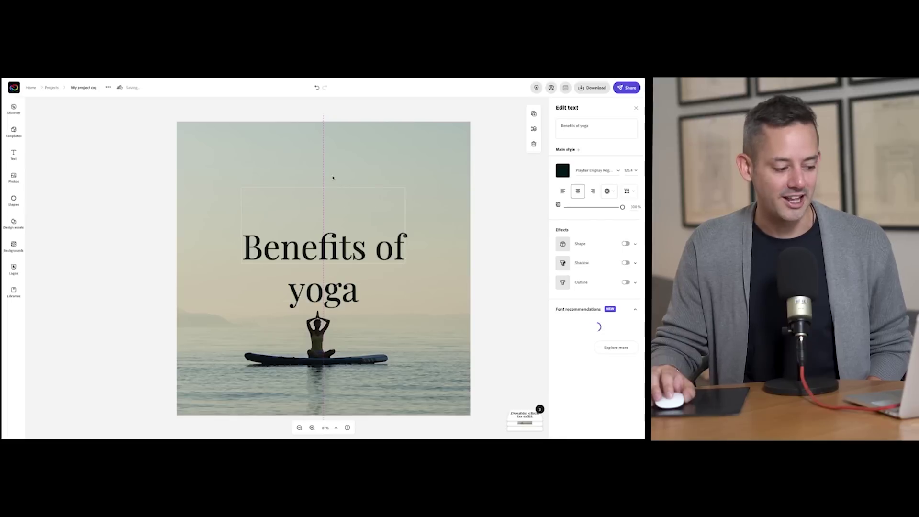
left_click_drag(335, 168, 334, 167)
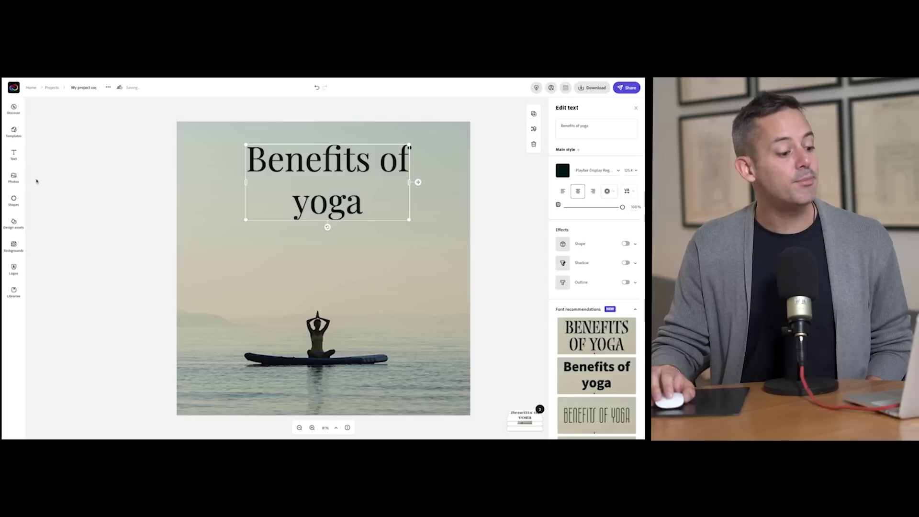
left_click(16, 155)
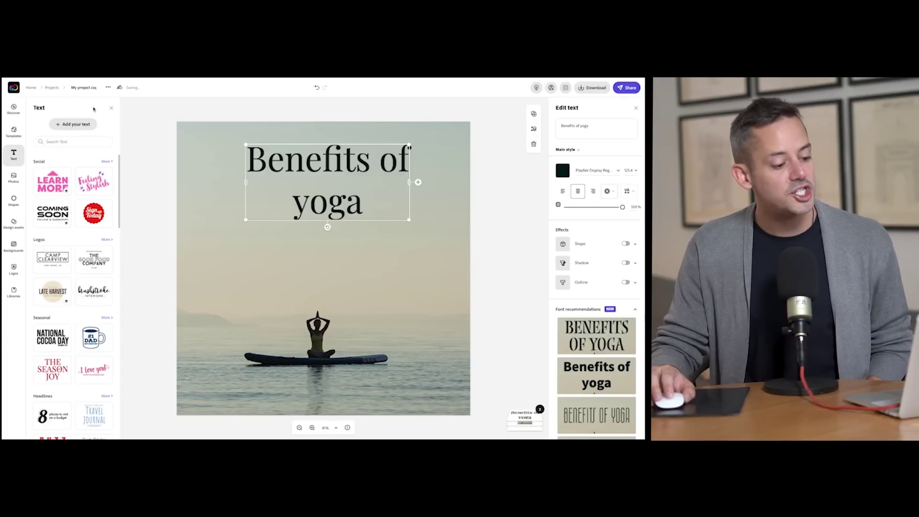
left_click(112, 109)
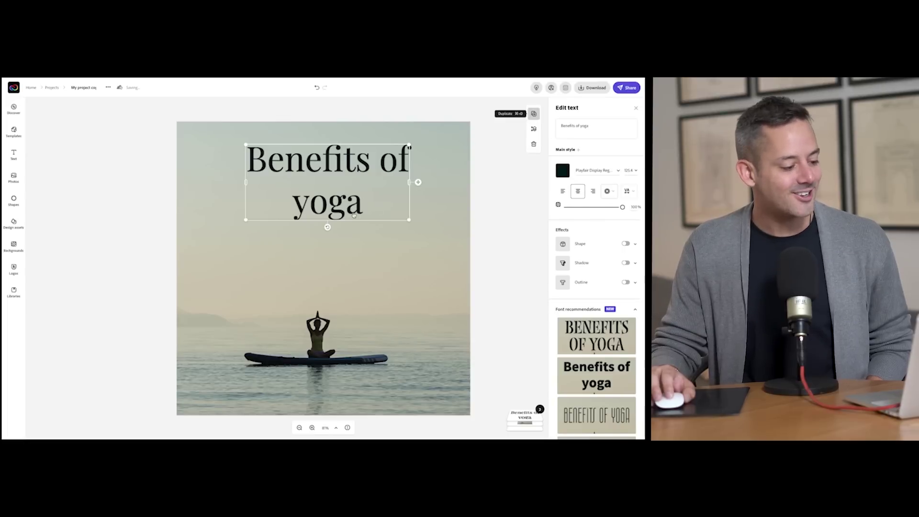
Duplicate the 'Benefits of yoga' title, moving the copy down and shrinking it.
key("super+d")
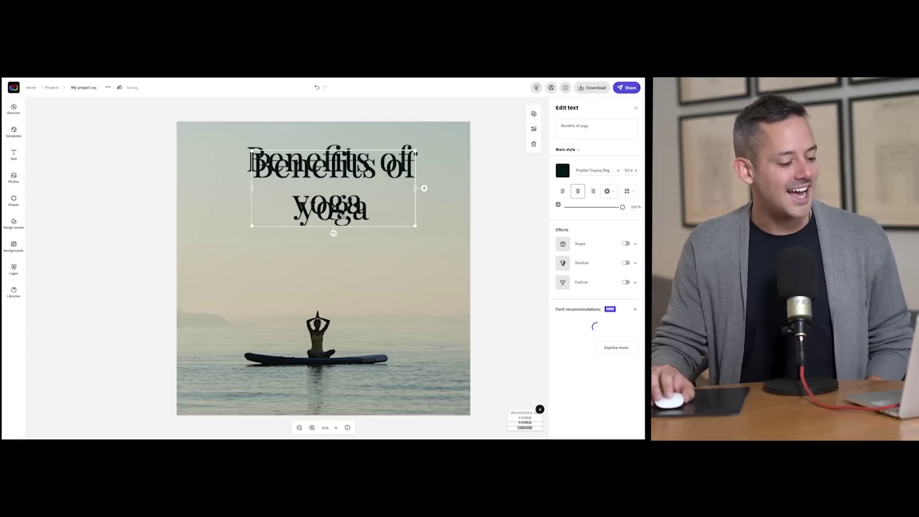
left_click_drag(347, 219, 278, 297)
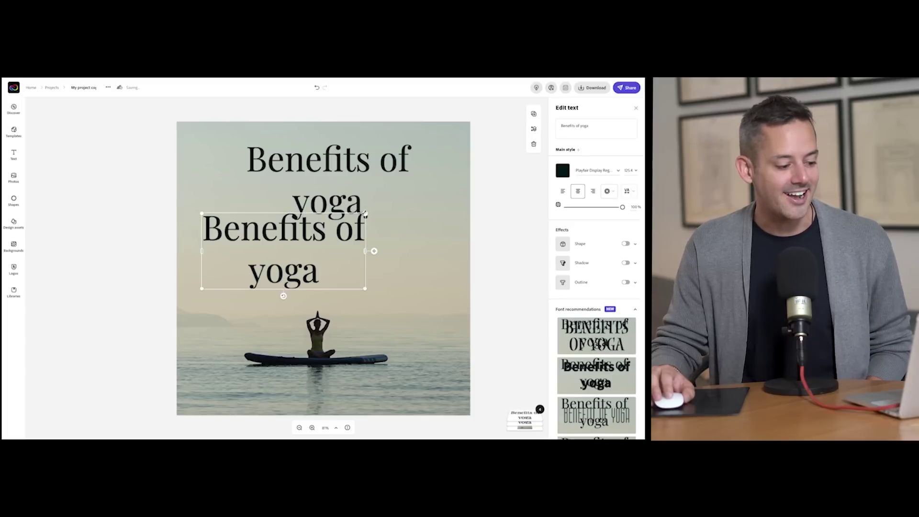
left_click_drag(365, 214, 275, 245)
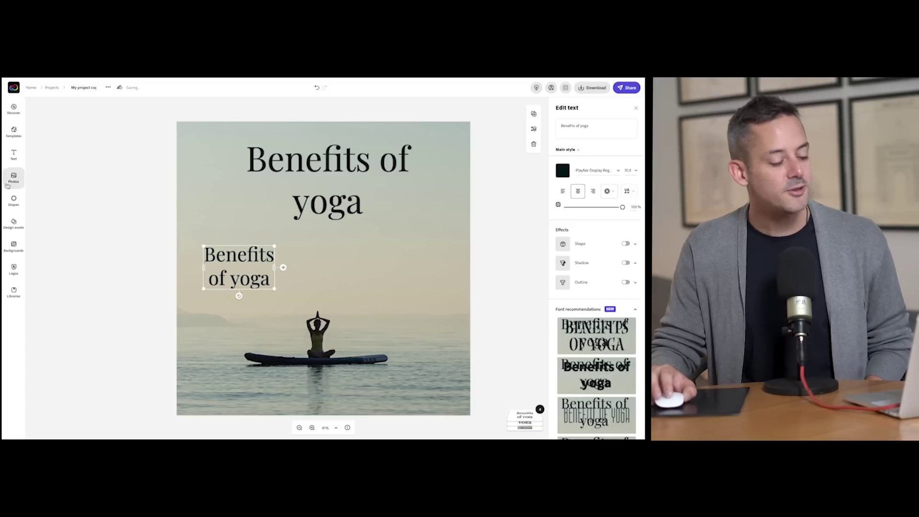
Add a pale-yellow circle, resize it, and layer it behind the small text.
left_click(14, 201)
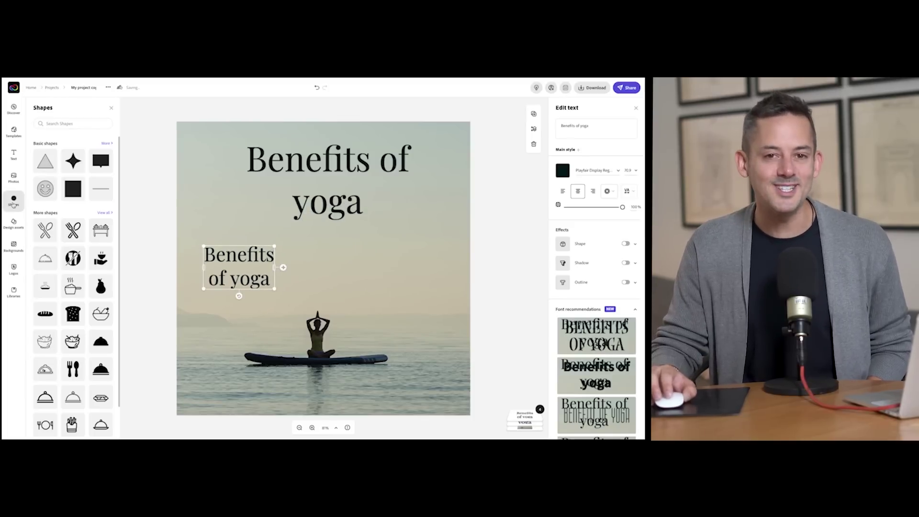
left_click(75, 123)
type("circle")
key("Return")
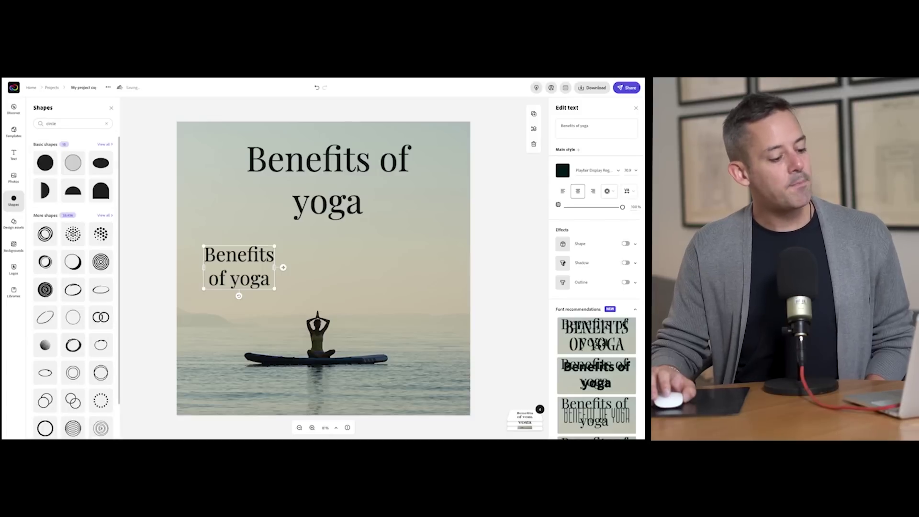
left_click(40, 167)
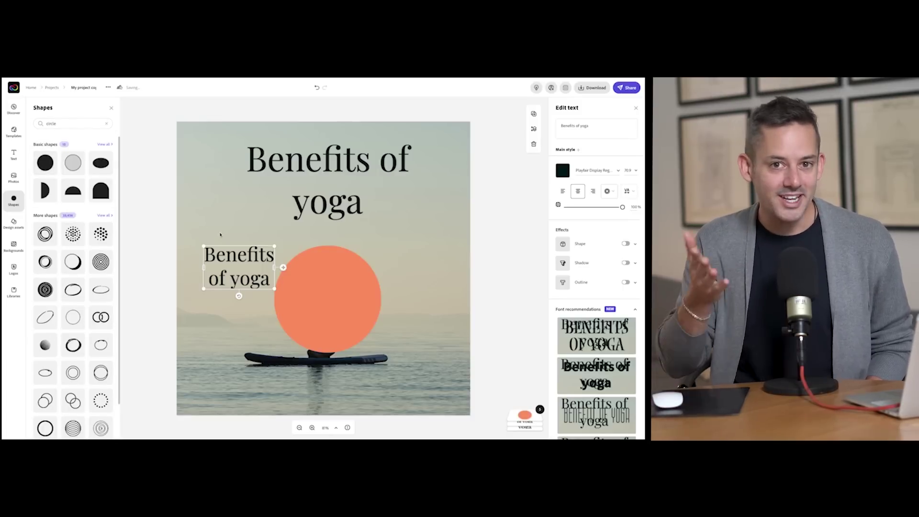
left_click(566, 148)
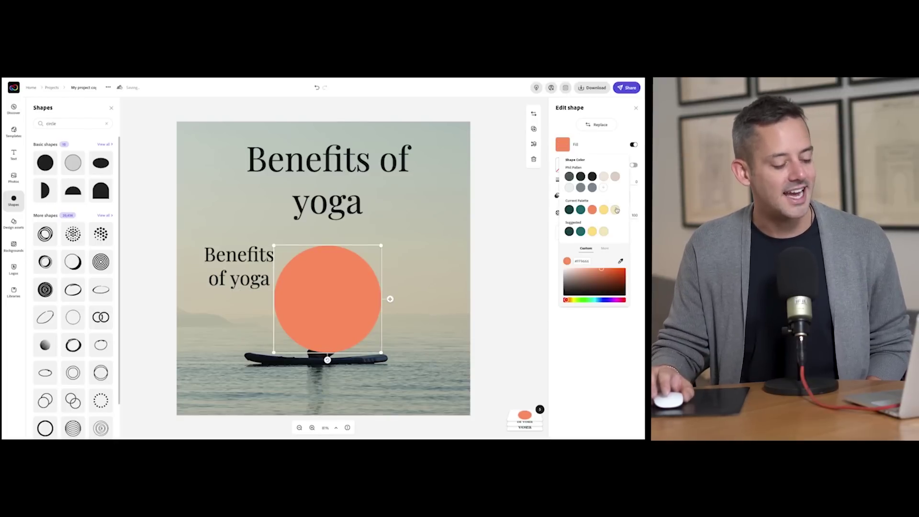
left_click(615, 209)
left_click_drag(381, 246, 239, 264)
left_click(314, 307)
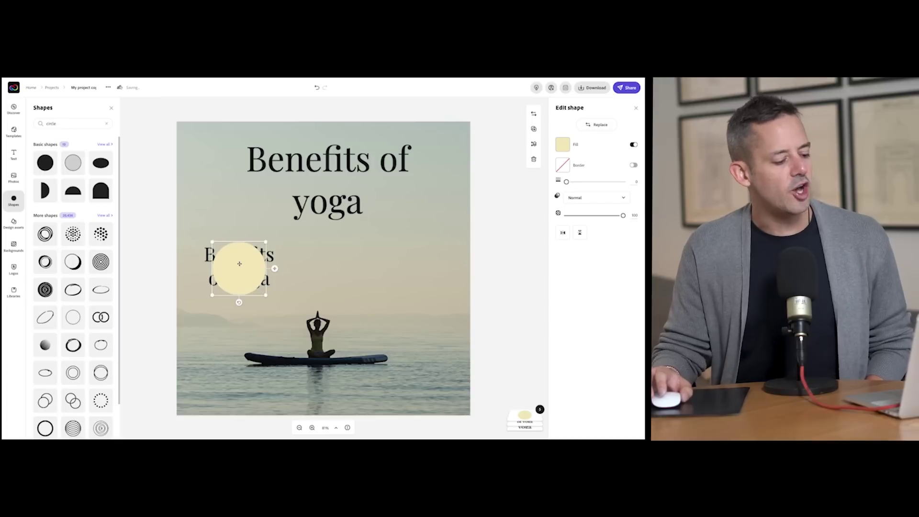
left_click(528, 414)
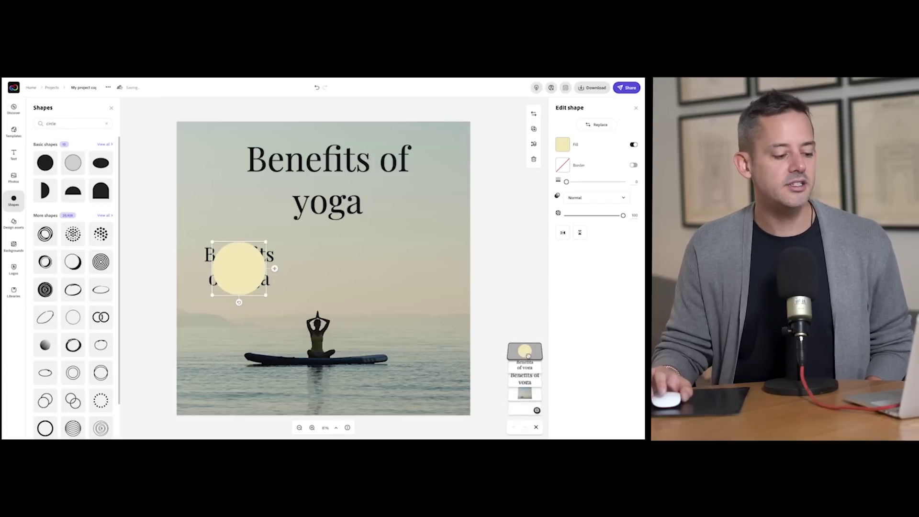
left_click_drag(529, 369, 526, 367)
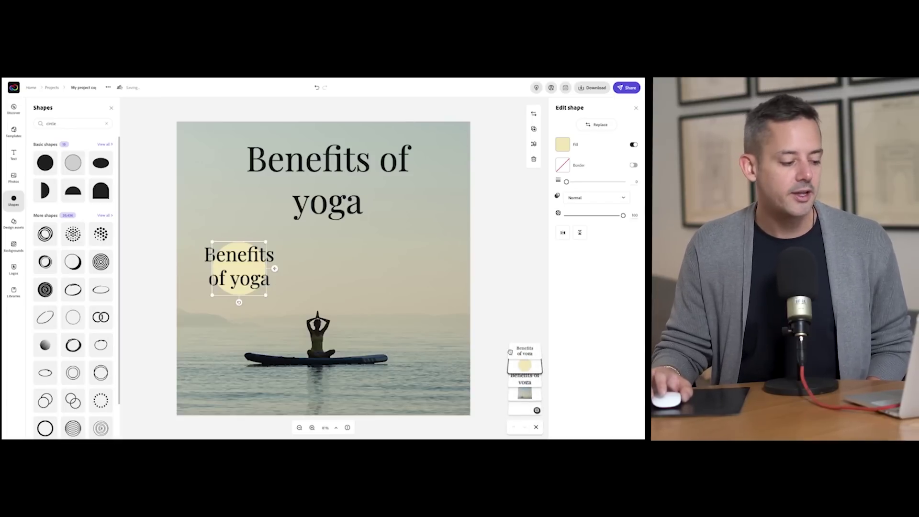
Relabel the small text 'Reduces stress' and group it with the yellow circle.
double_click(239, 266)
type("Reduces stress")
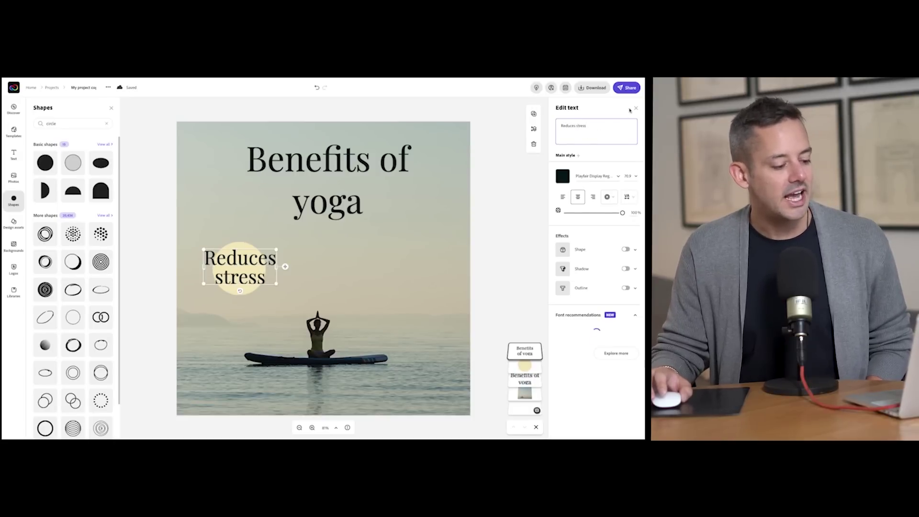
key("Escape")
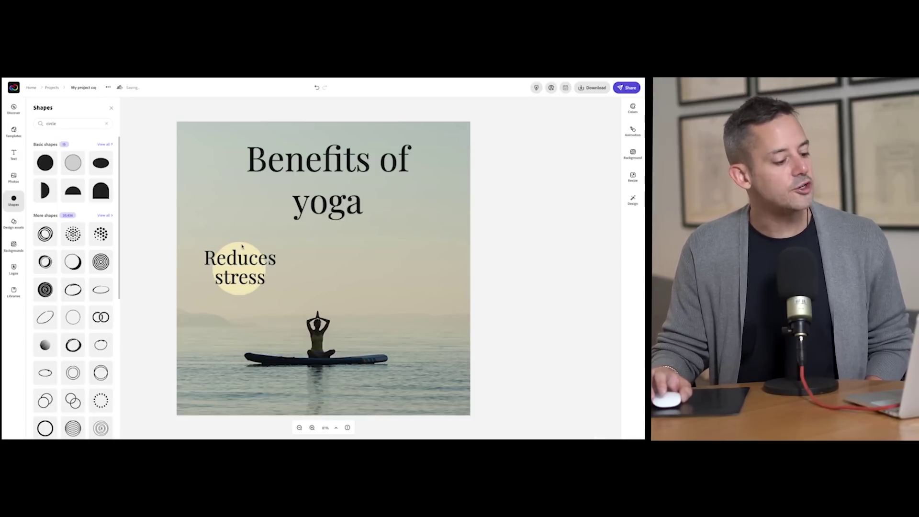
left_click(245, 264)
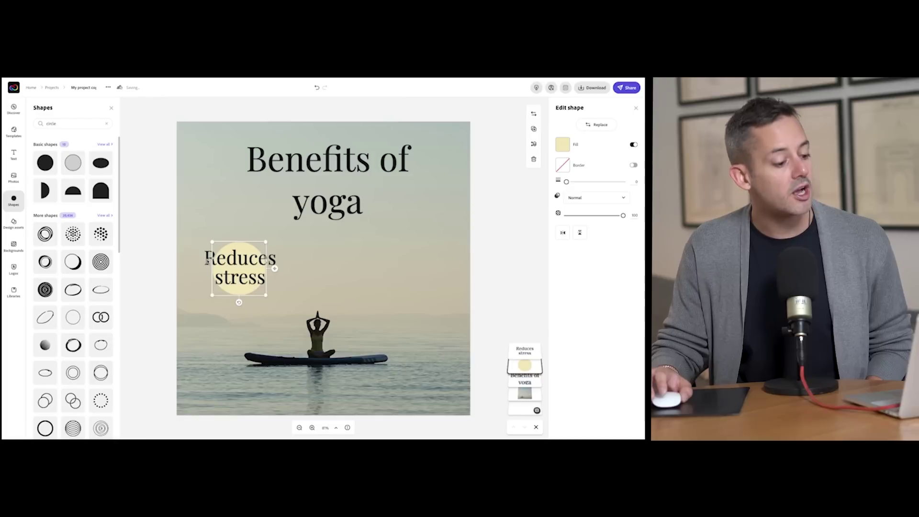
left_click(230, 266, "shift")
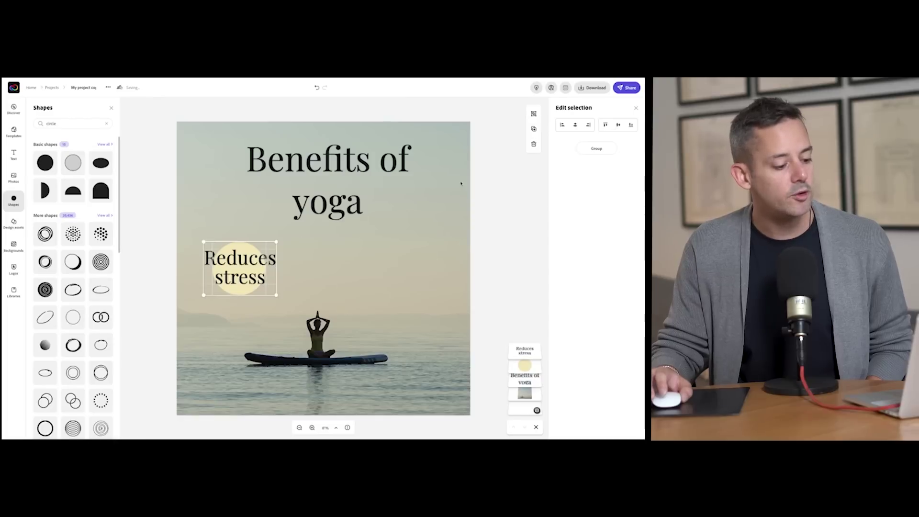
left_click(533, 130)
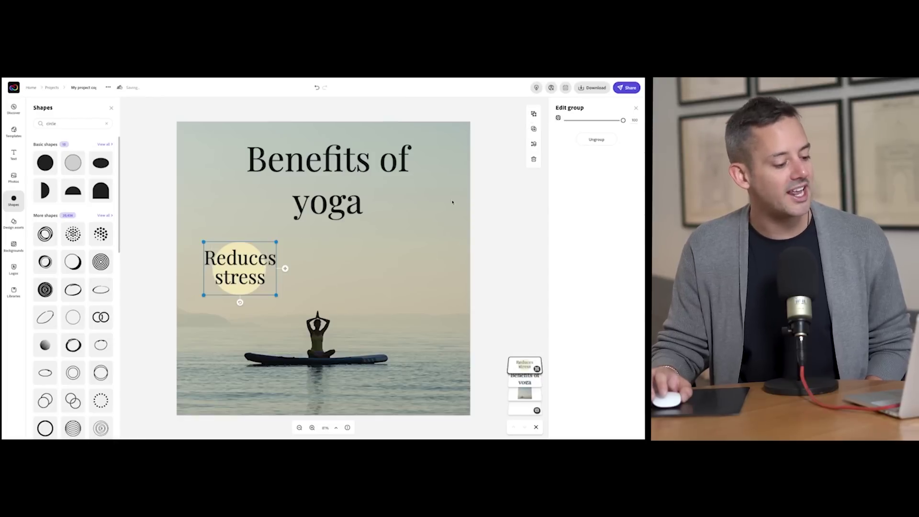
Duplicate the bubble to the right side and relabel it 'Improves strength'.
left_click(534, 129)
left_click_drag(256, 271, 418, 271)
left_click(412, 268)
triple_click(584, 131)
type("Impr")
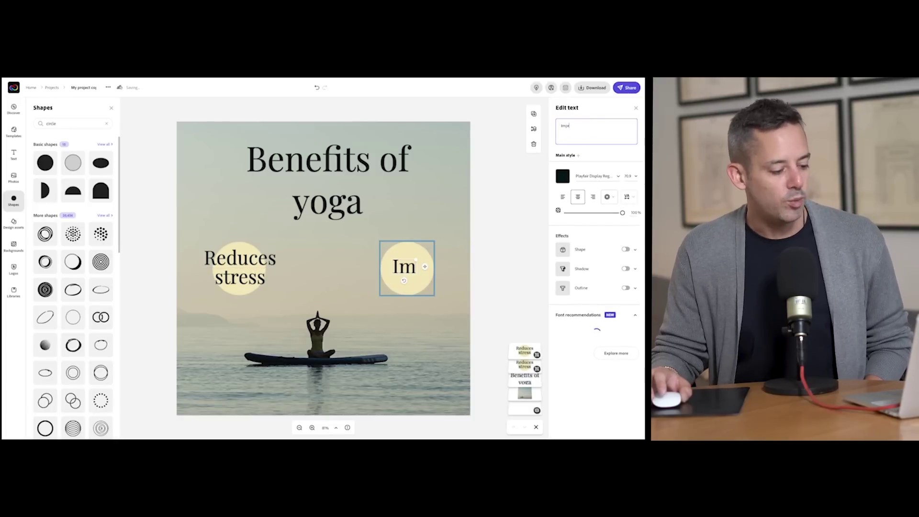
type("oves strength")
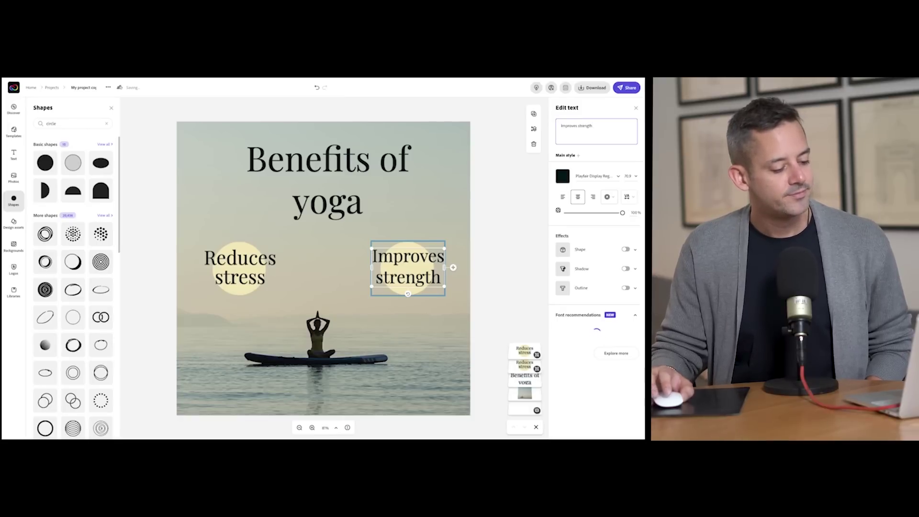
key("Escape")
Duplicate a bubble to the canvas centre and relabel it 'Benefits heart'.
left_click(408, 268)
key("ctrl+d")
left_click_drag(414, 275, 324, 259)
left_click(324, 259)
left_click(343, 245)
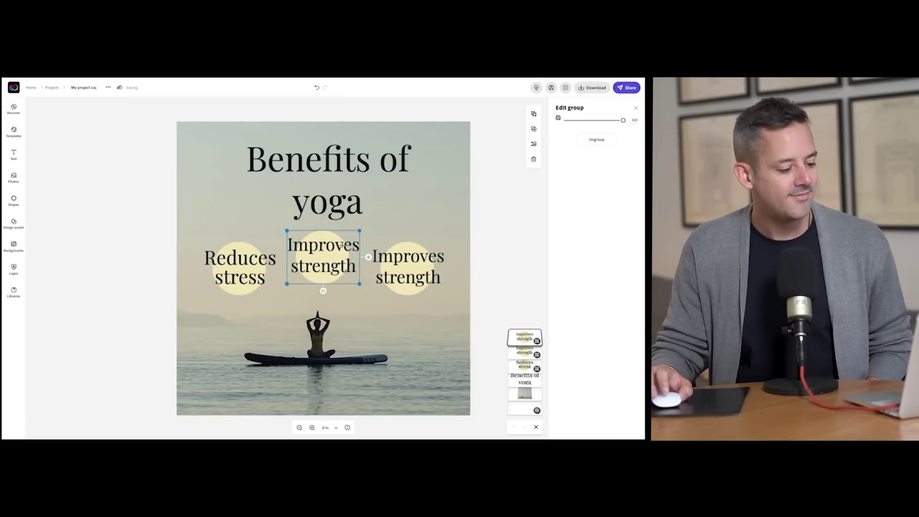
double_click(343, 244)
type("Benefits heart")
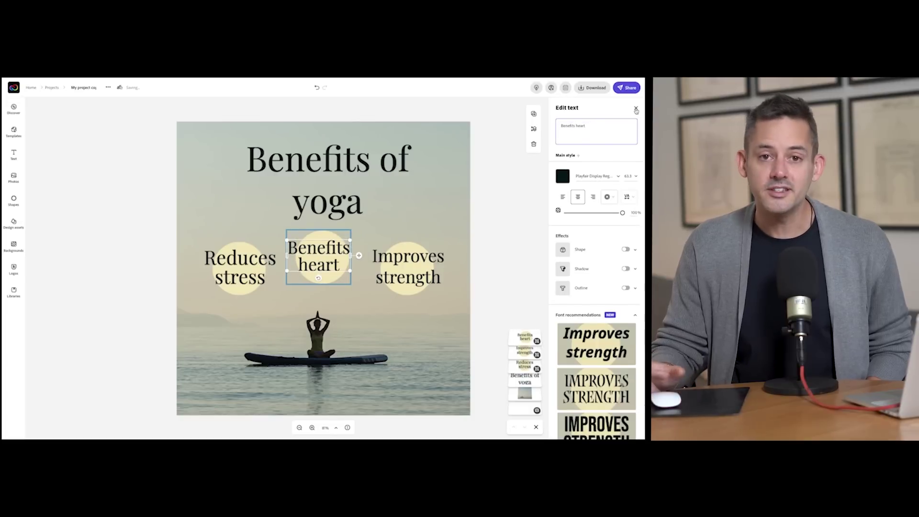
key("Escape")
Add a lower-right bubble copy labelled 'Relaxes you'.
key("ctrl+d")
left_click_drag(326, 263, 423, 330)
double_click(423, 331)
type("Relaxes you")
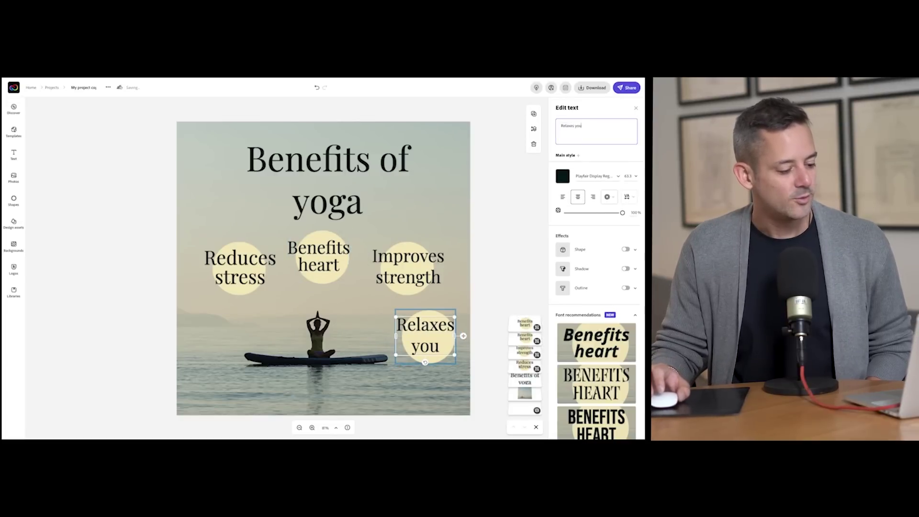
left_click(528, 286)
Add a lower-left bubble copy labelled 'Helps back pain'.
left_click(425, 335)
key("ctrl+d")
left_click_drag(426, 335, 216, 334)
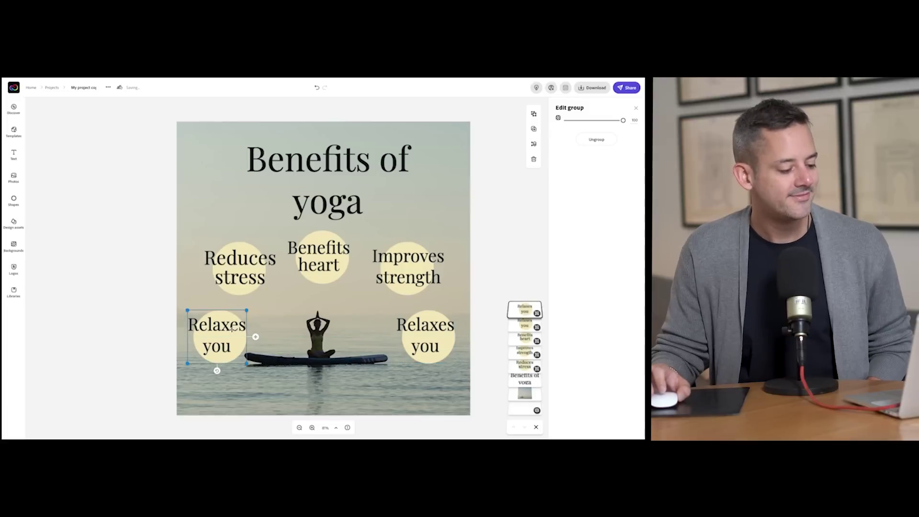
key("Escape")
double_click(216, 334)
type("Helps back pain")
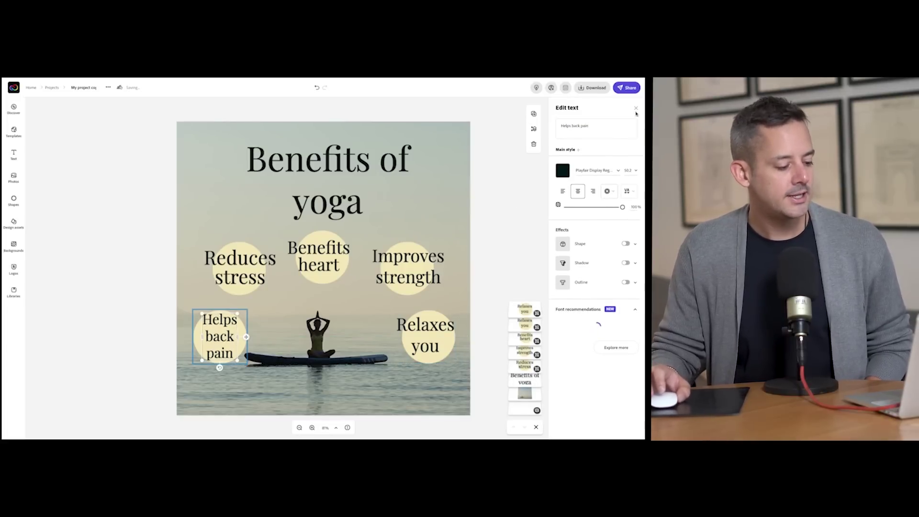
key("Escape")
Add a bubble below the paddleboard labelled 'Eases arthritris'.
left_click(425, 338)
key("ctrl+d")
left_click_drag(431, 344, 372, 388)
double_click(375, 373)
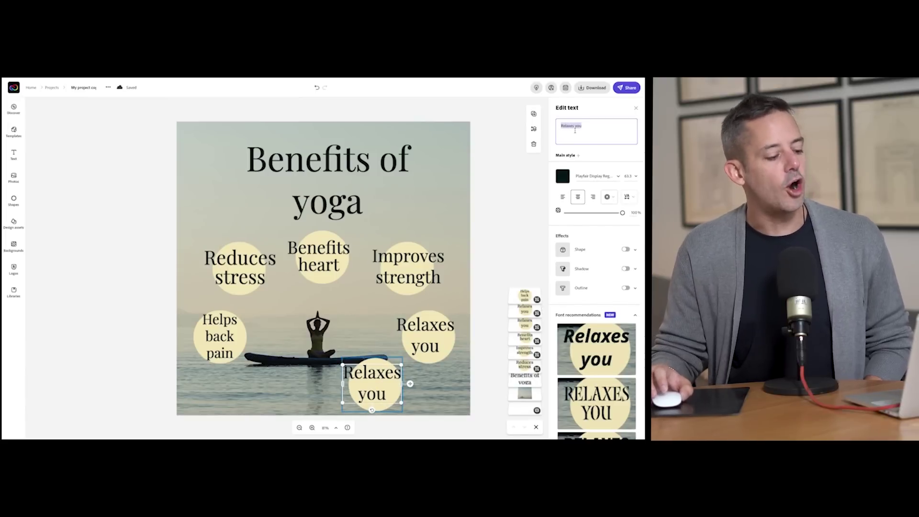
type("Eases arthritris")
key("Escape")
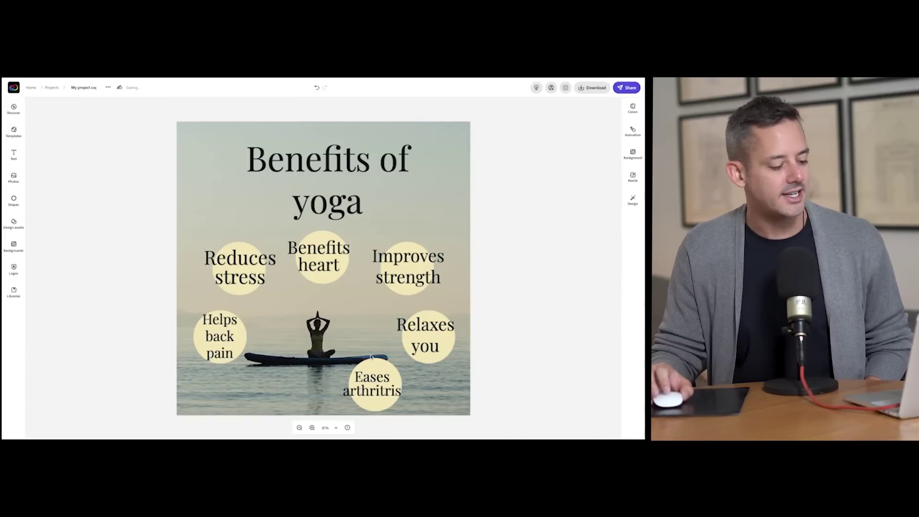
Fine-tune the positions of the bottom bubbles and the paddleboarder photo.
left_click(372, 383)
left_click_drag(372, 383, 318, 383)
left_click_drag(424, 338, 406, 360)
left_click_drag(220, 337, 239, 357)
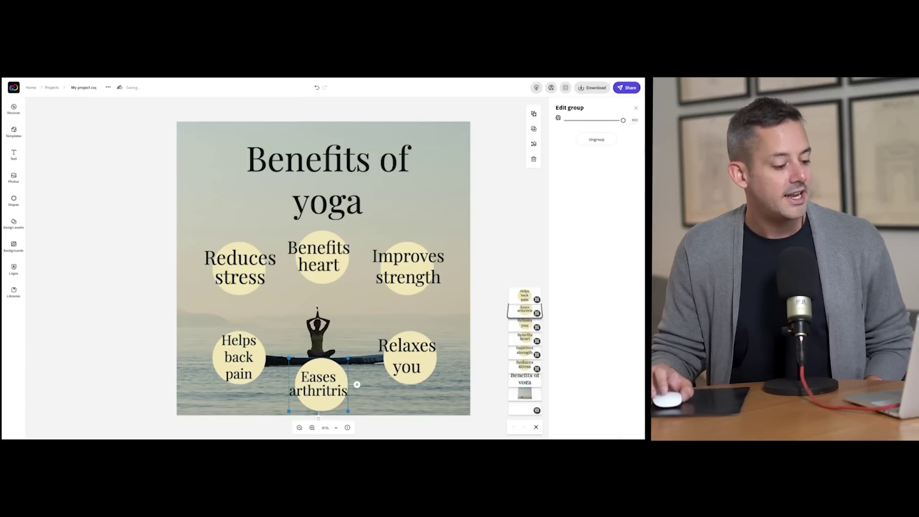
left_click_drag(312, 364, 318, 336)
left_click_drag(239, 357, 217, 357)
left_click_drag(406, 357, 431, 357)
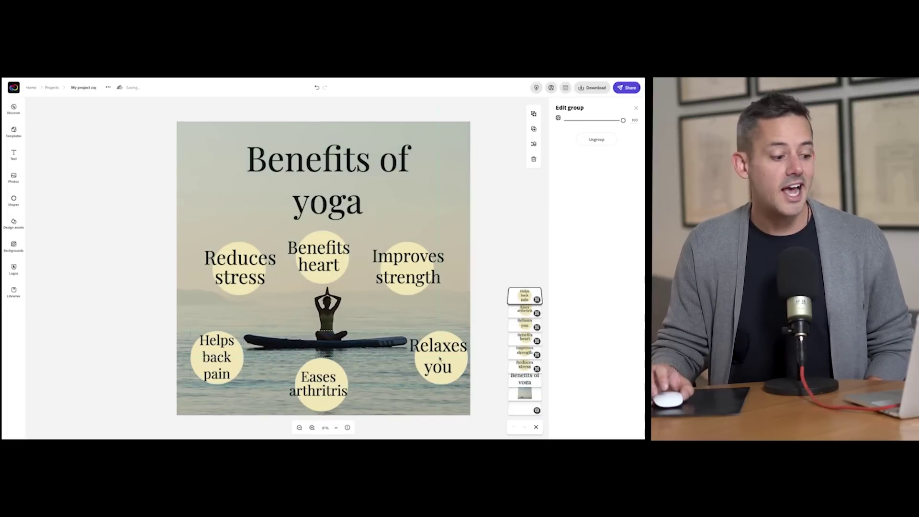
left_click(344, 327)
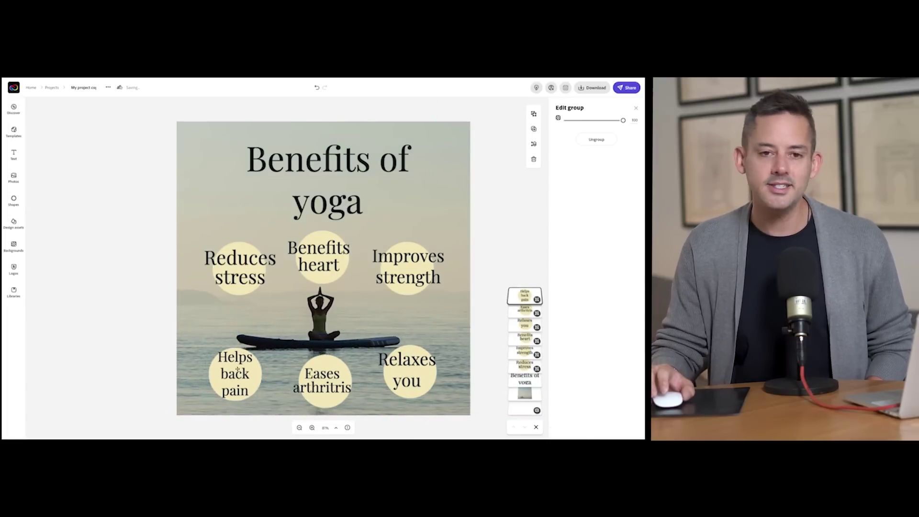
left_click(232, 288)
key("Escape")
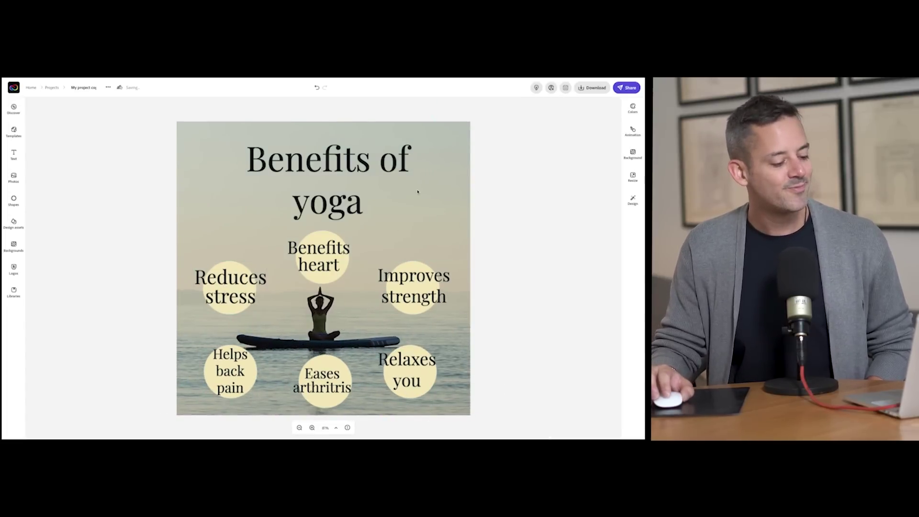